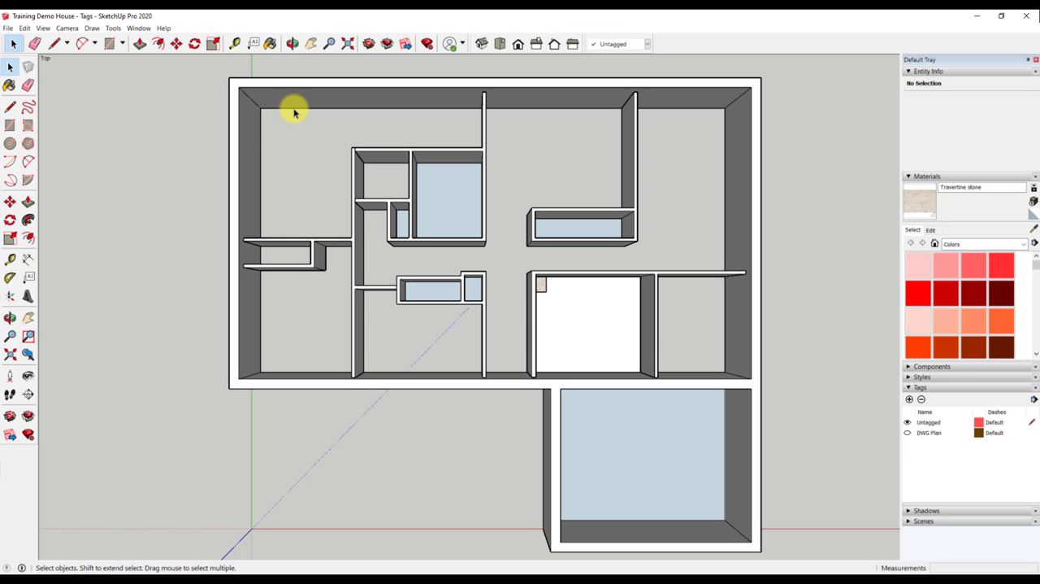
# - Add two new tags named Exterior Walls and Interior Walls
pyautogui.click(909, 399)
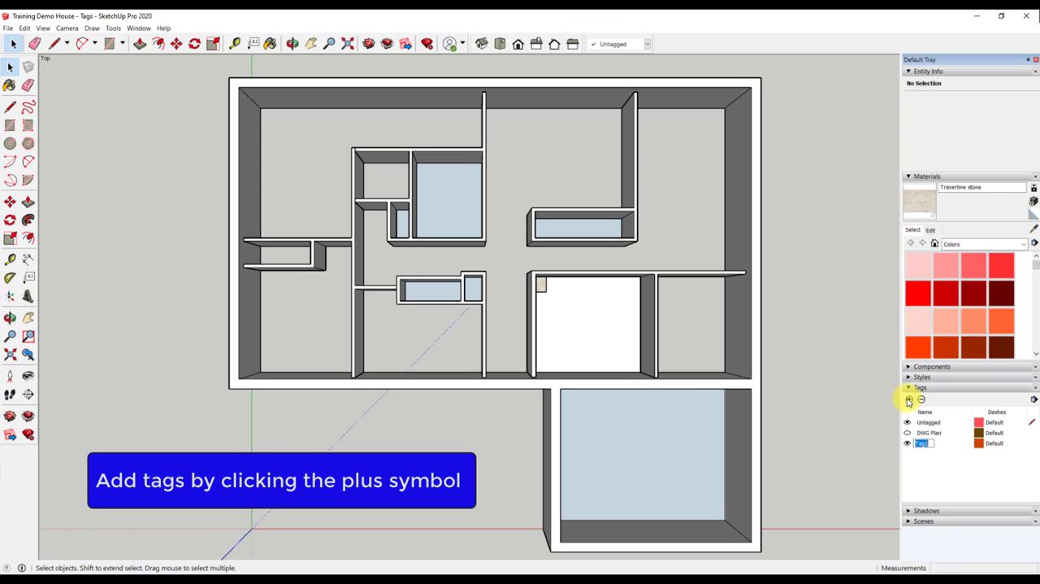
pyautogui.write('Exterior Walls')
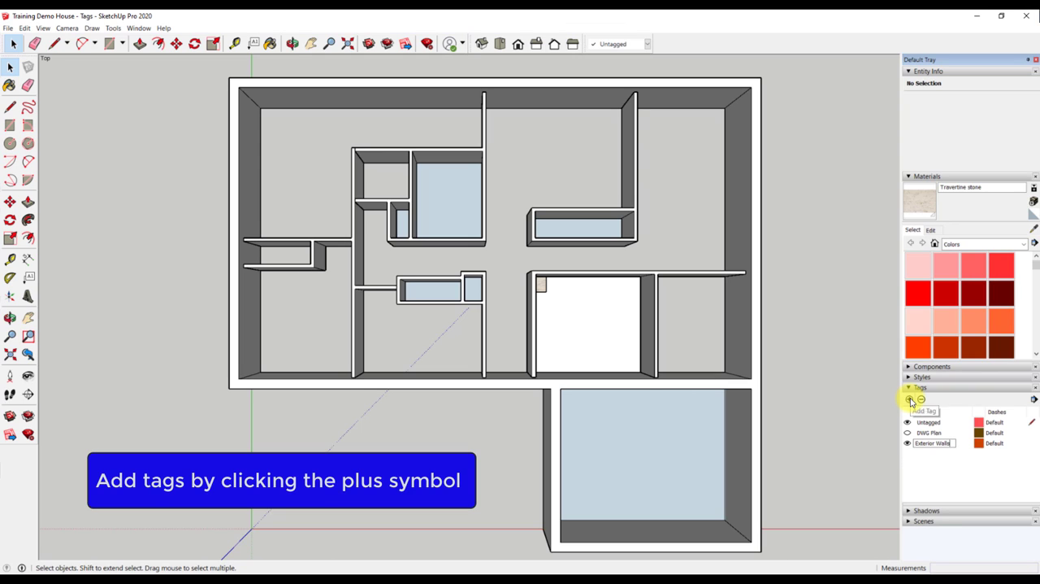
pyautogui.click(909, 399)
pyautogui.write('Interior Walls')
pyautogui.press('Return')
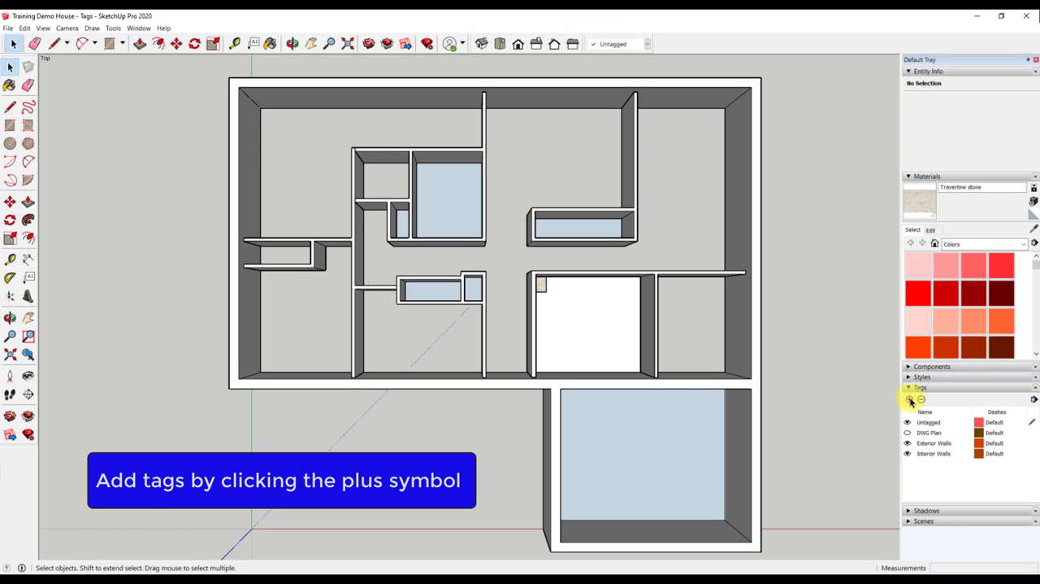
# - Assign the outer wall group of the house to the Exterior Walls tag
pyautogui.click(748, 360)
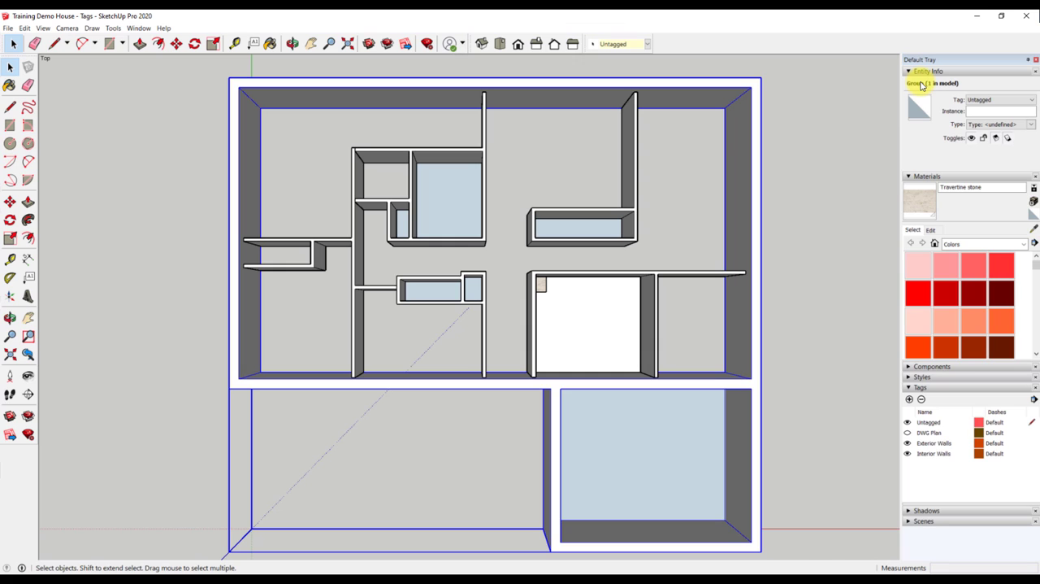
pyautogui.click(1016, 100)
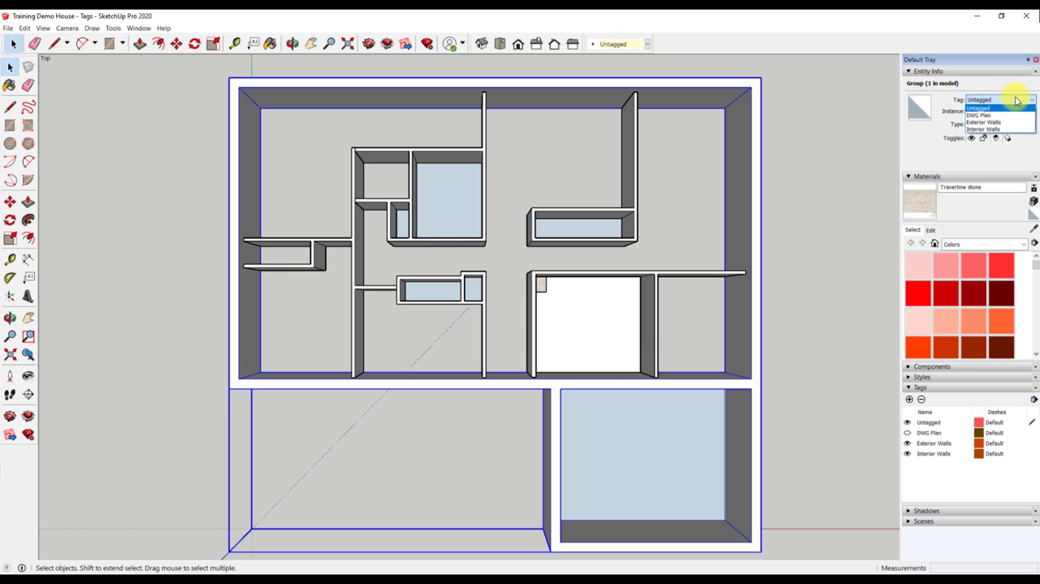
pyautogui.click(1001, 122)
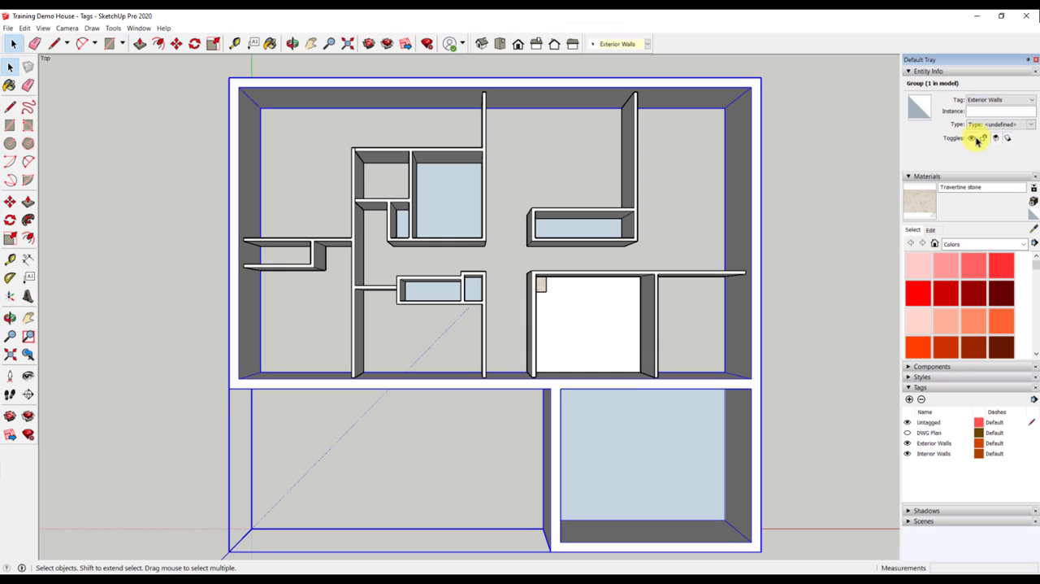
pyautogui.click(773, 226)
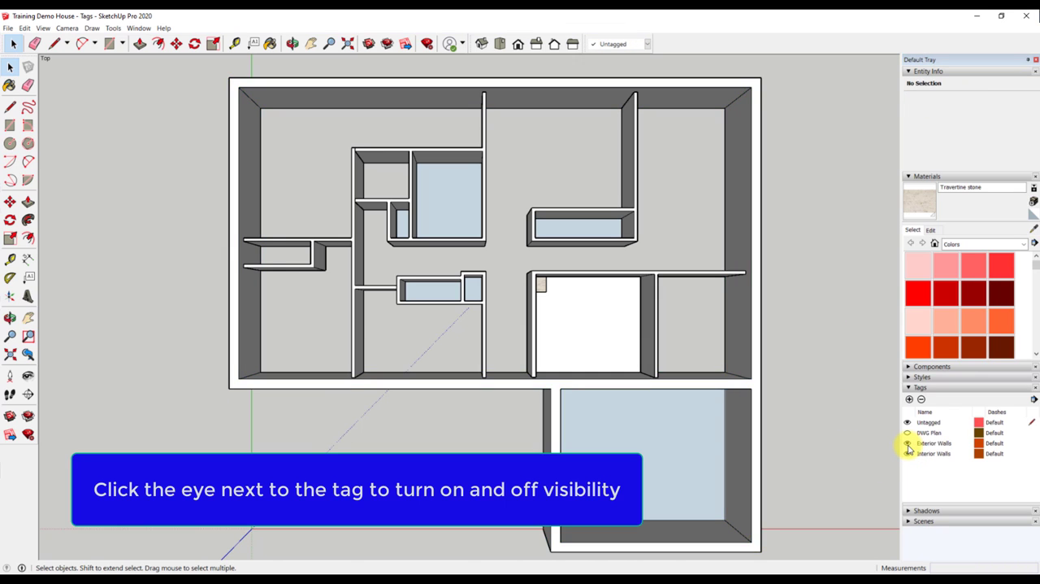
# - Toggle the Exterior Walls tag's visibility off and on several times to check which geometry it controls
pyautogui.click(908, 443)
pyautogui.click(908, 442)
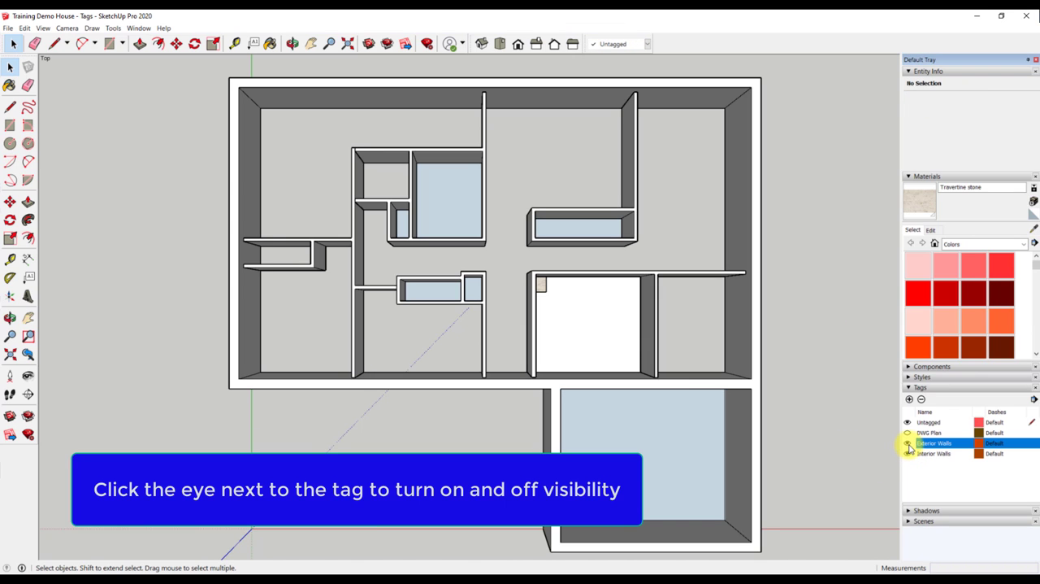
pyautogui.click(908, 443)
pyautogui.click(908, 443)
pyautogui.click(908, 443)
pyautogui.click(908, 443)
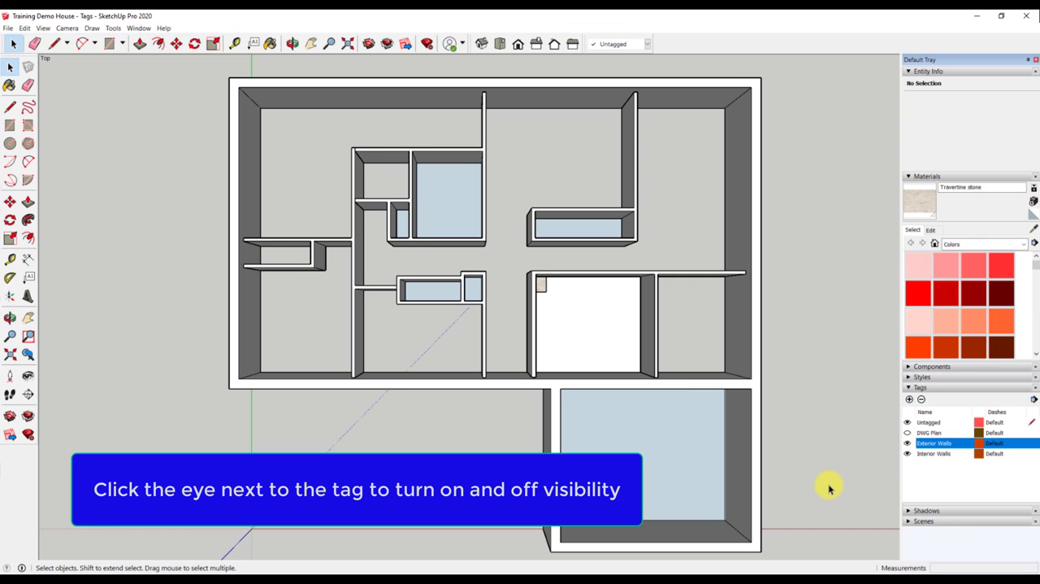
# - Assign all five interior wall groups to the Interior Walls tag, and check it by hiding and showing that tag
pyautogui.click(660, 275)
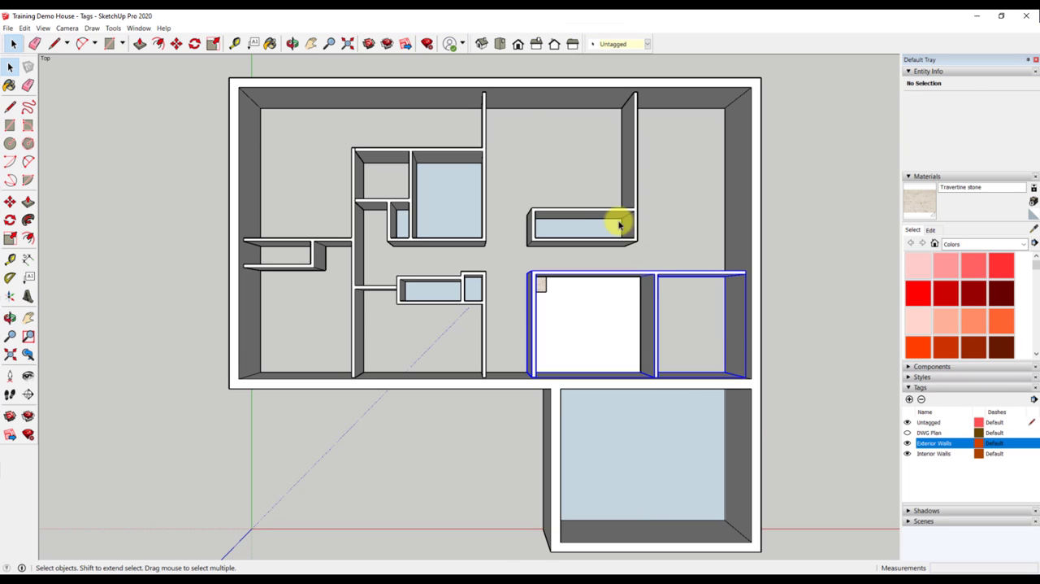
pyautogui.keyDown('shift'); pyautogui.click(605, 211); pyautogui.keyUp('shift')
pyautogui.keyDown('shift'); pyautogui.click(425, 146); pyautogui.keyUp('shift')
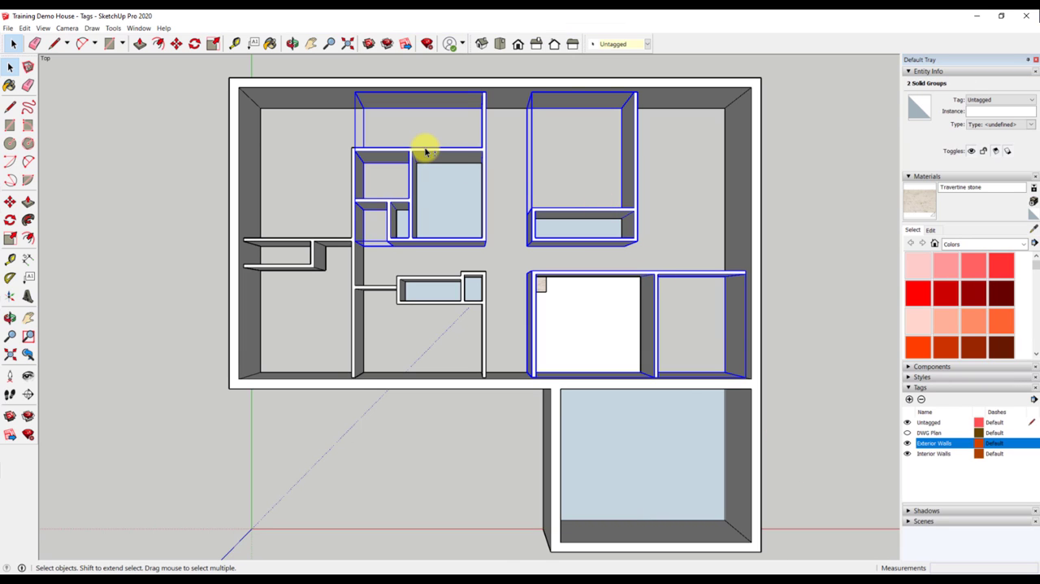
pyautogui.keyDown('shift'); pyautogui.click(356, 278); pyautogui.keyUp('shift')
pyautogui.keyDown('shift'); pyautogui.click(435, 292); pyautogui.keyUp('shift')
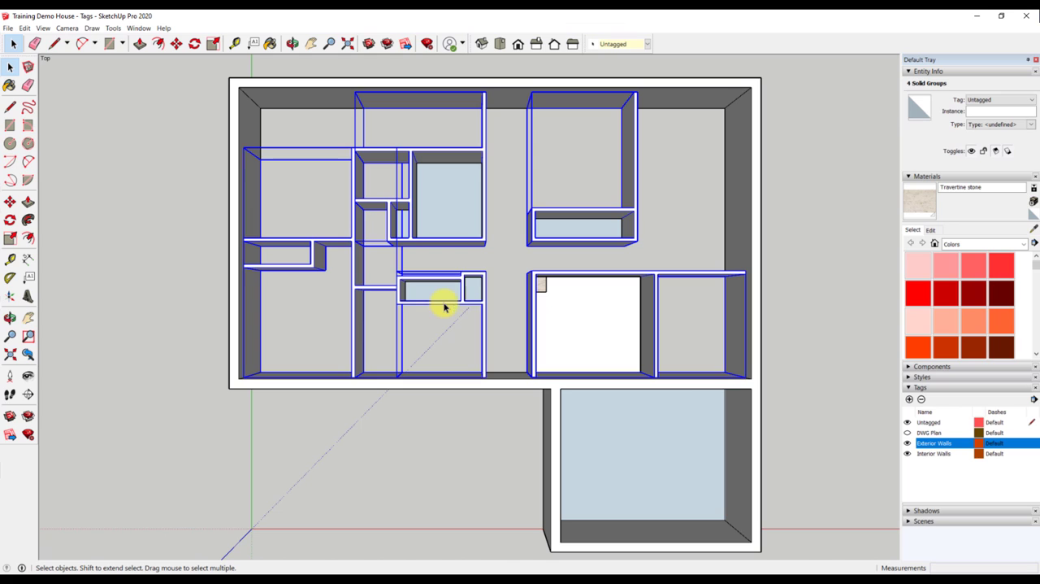
pyautogui.click(1029, 100)
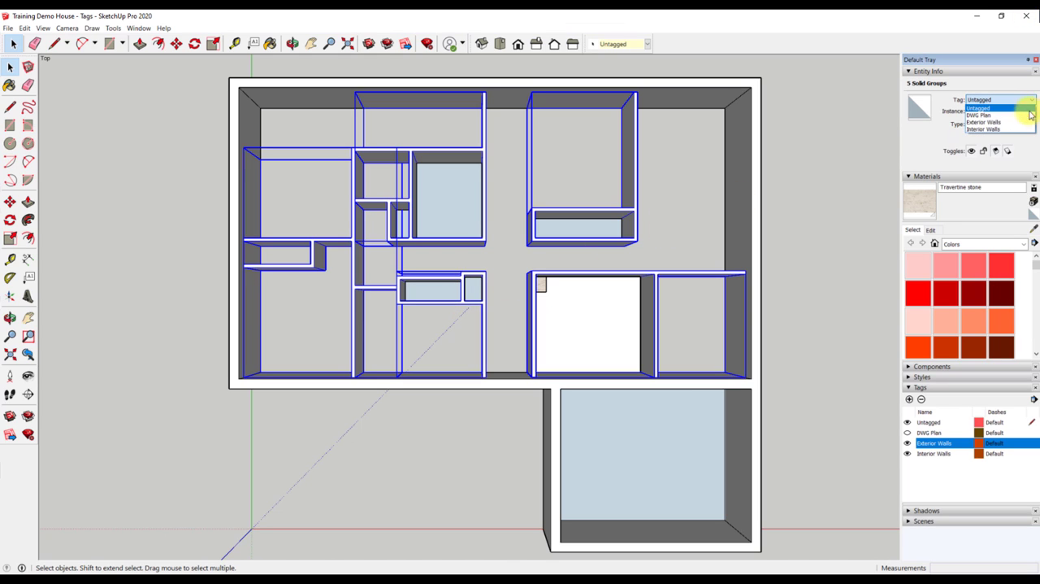
pyautogui.click(1021, 130)
pyautogui.click(859, 364)
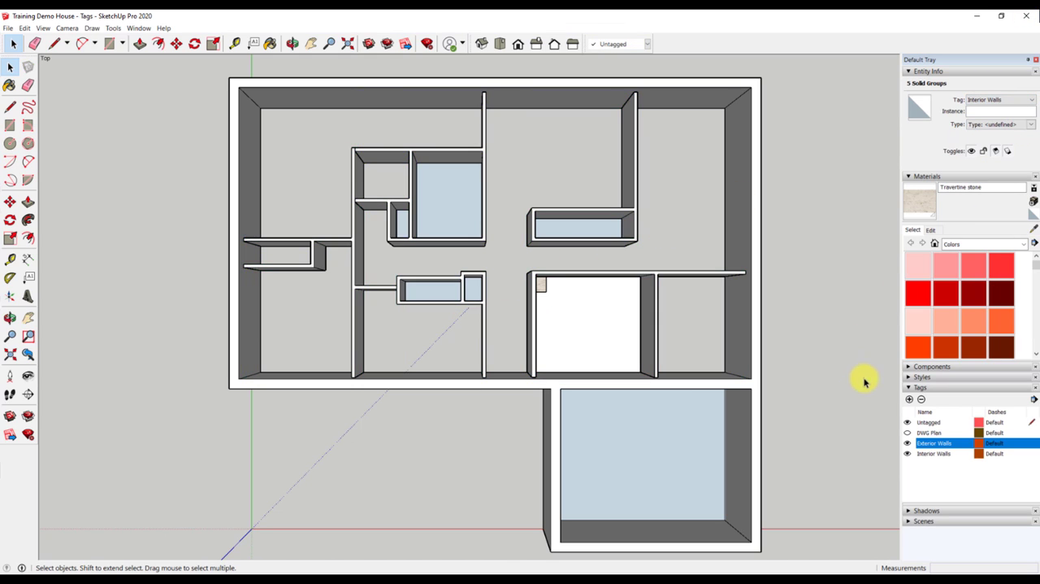
pyautogui.click(908, 453)
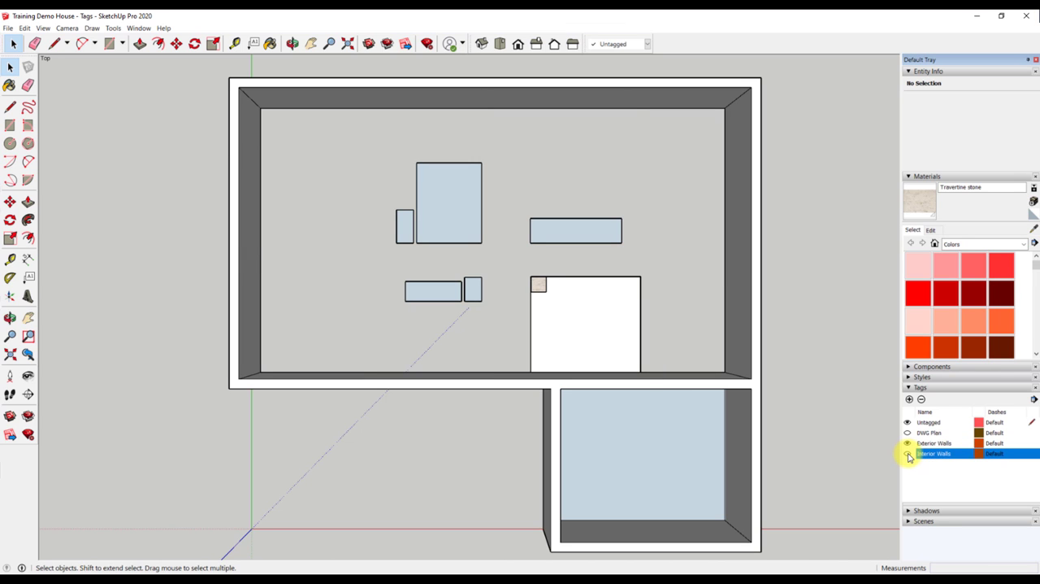
pyautogui.click(908, 454)
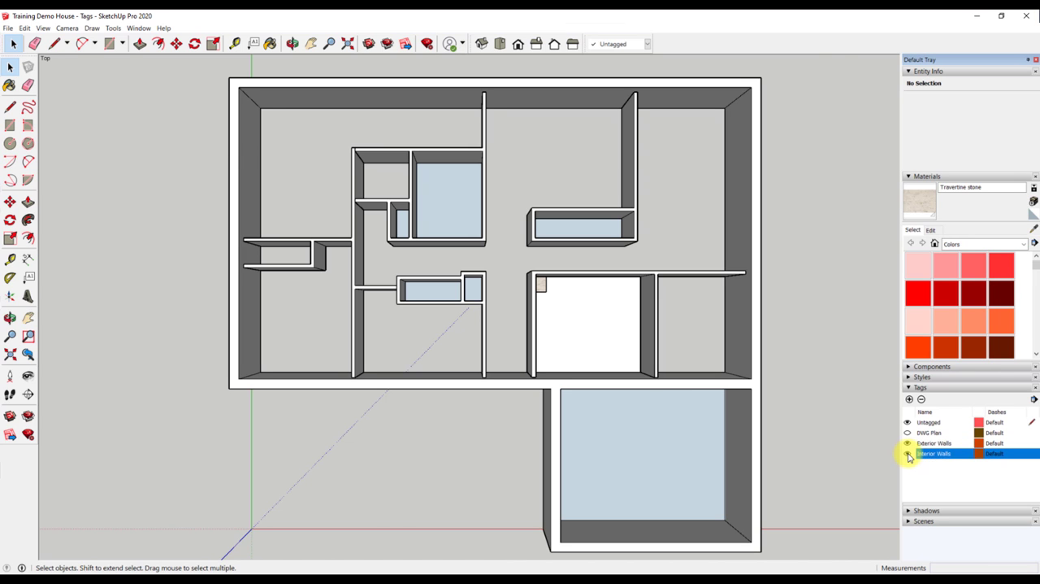
# - Add a tag named Floor and assign the white floor slab group beneath the single stone tile to it
pyautogui.scroll(2, 621, 309)
pyautogui.keyDown('shift'); pyautogui.moveTo(621, 309); pyautogui.dragTo(542, 294, button='middle'); pyautogui.keyUp('shift')
pyautogui.scroll(2, 542, 294)
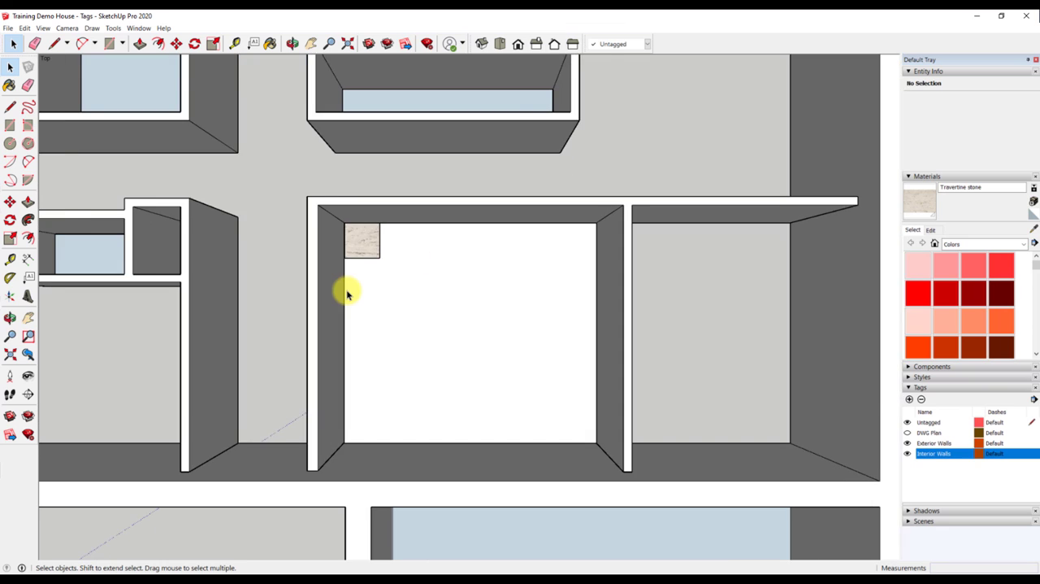
pyautogui.scroll(1, 346, 294)
pyautogui.click(353, 242)
pyautogui.scroll(2, 354, 248)
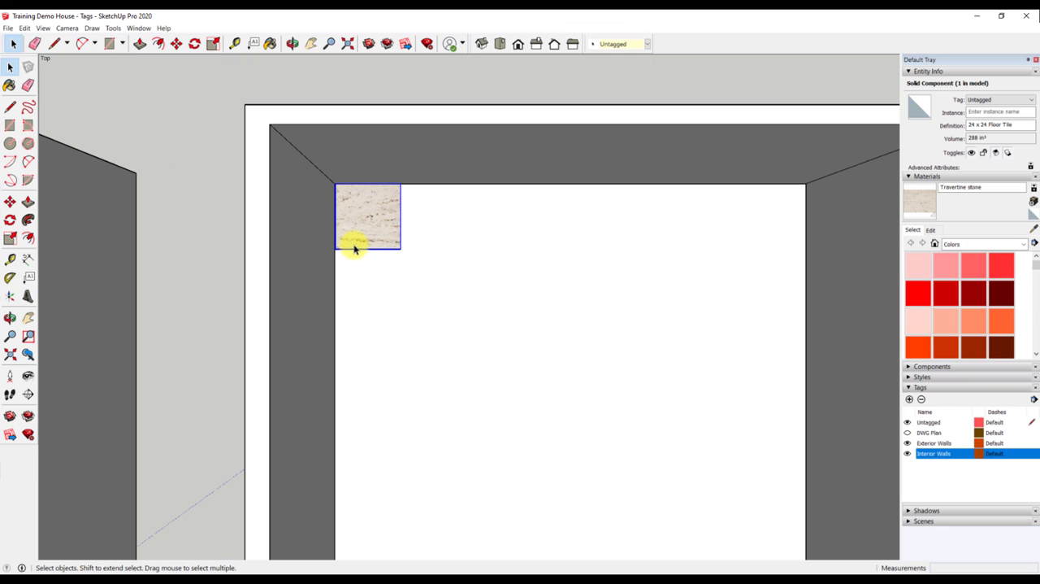
pyautogui.click(436, 360)
pyautogui.scroll(-1, 436, 360)
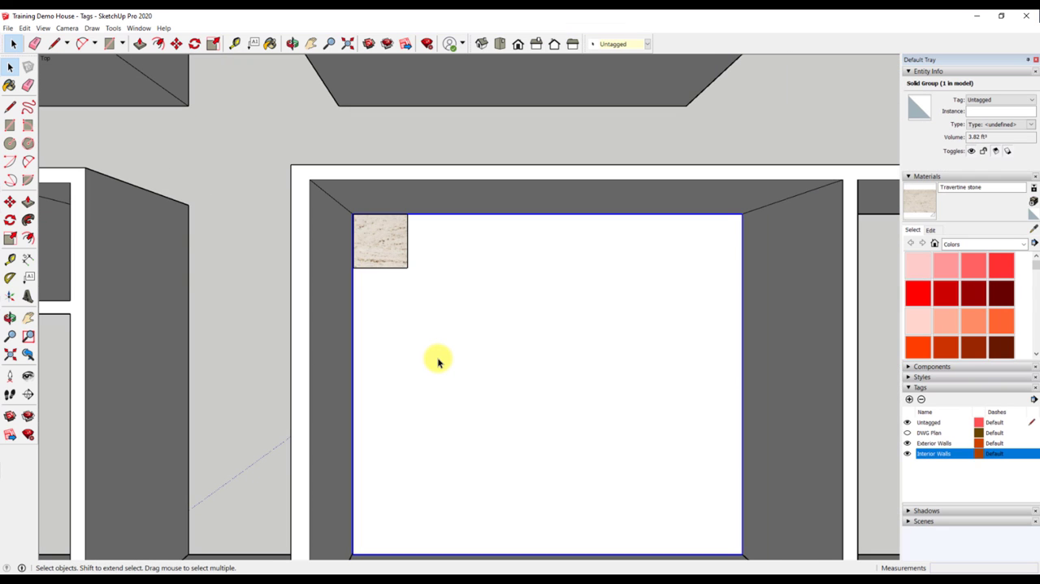
pyautogui.click(910, 399)
pyautogui.write('Floor')
pyautogui.press('Return')
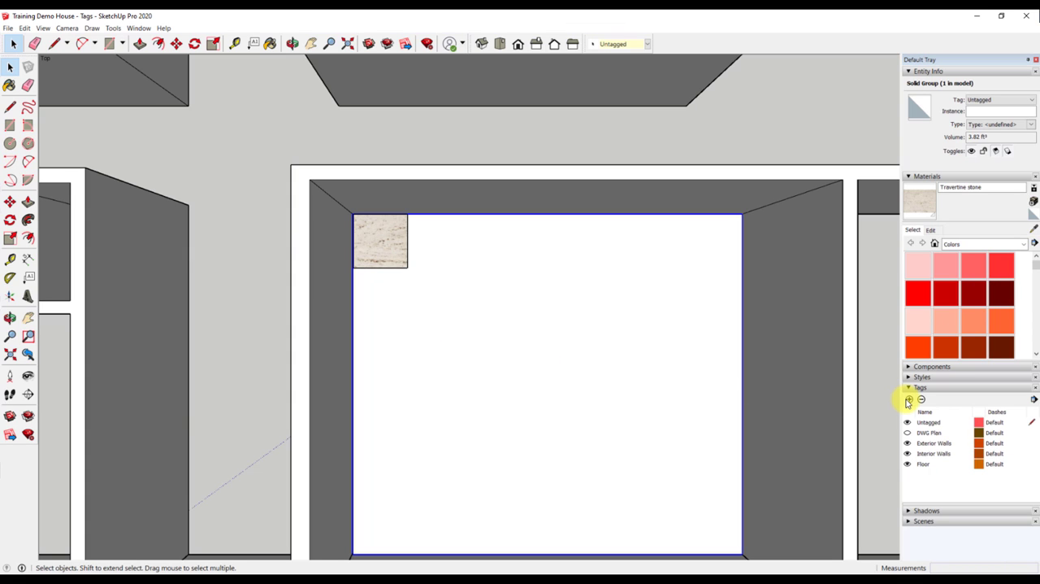
pyautogui.click(999, 100)
pyautogui.click(979, 127)
pyautogui.click(912, 462)
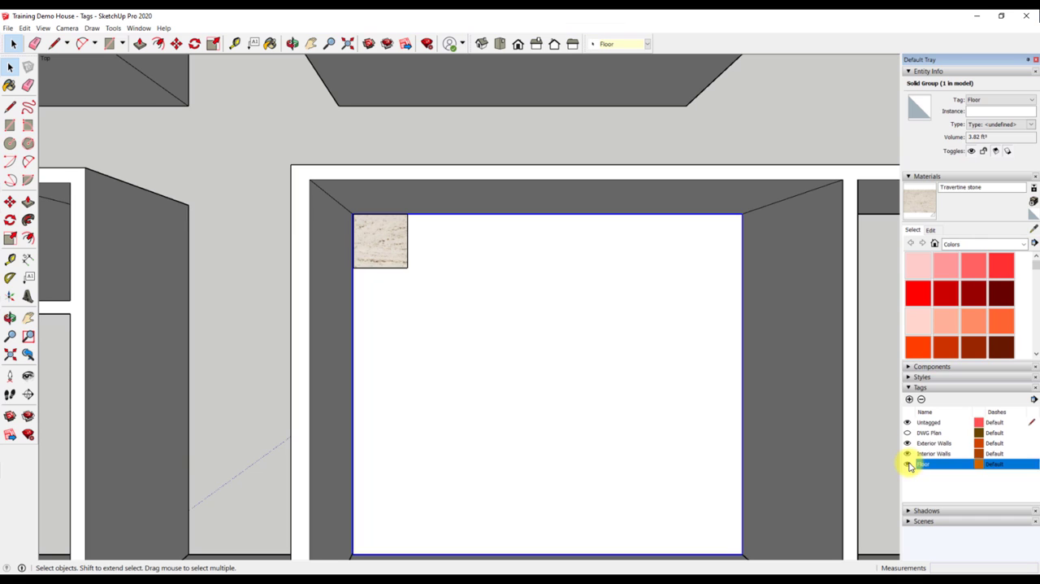
# - Add a tag named Tile and assign the 24 x 24 Floor Tile component to it
pyautogui.click(383, 258)
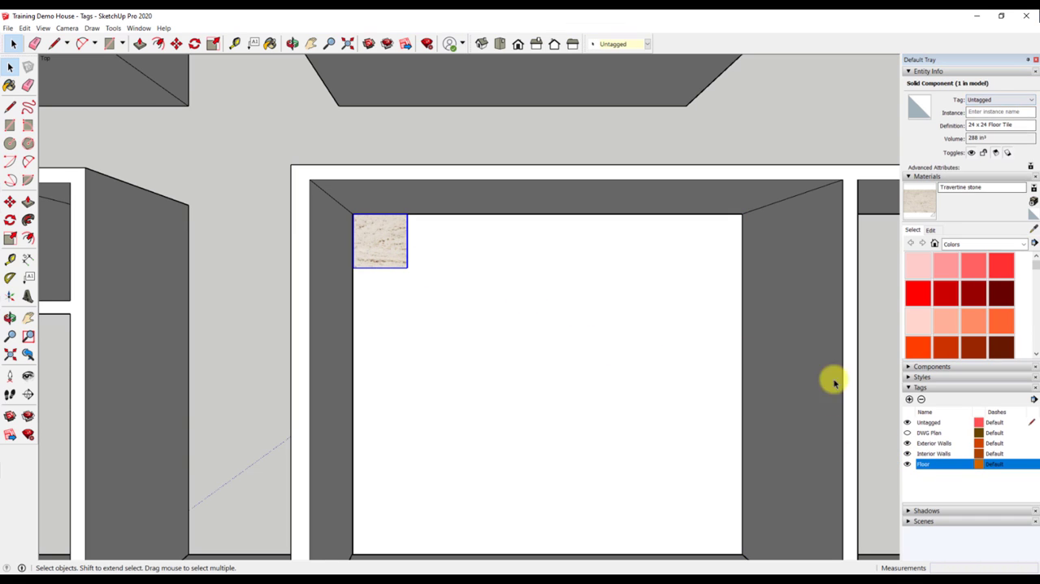
pyautogui.click(909, 399)
pyautogui.write('Tile')
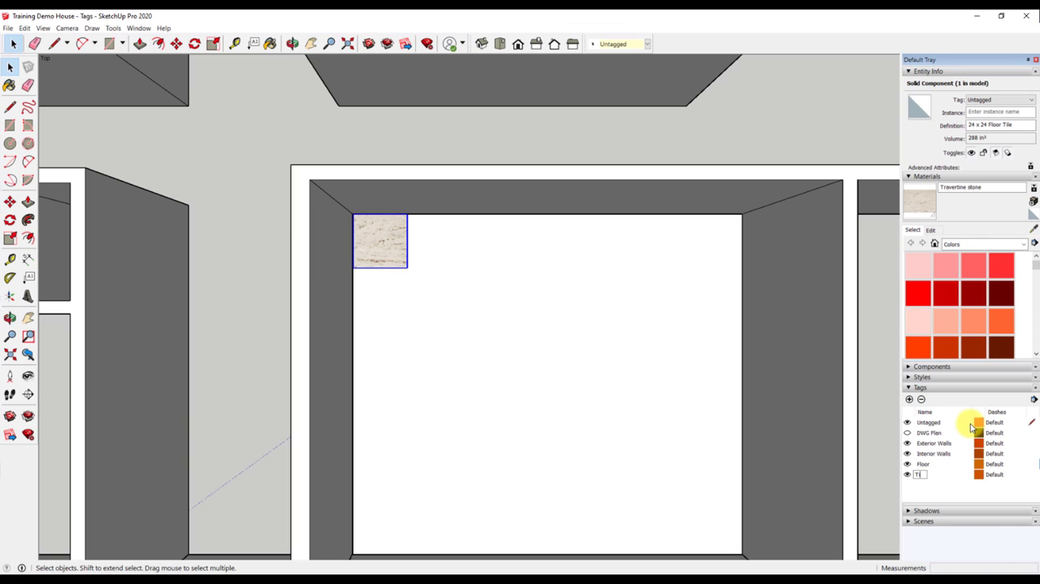
pyautogui.press('Return')
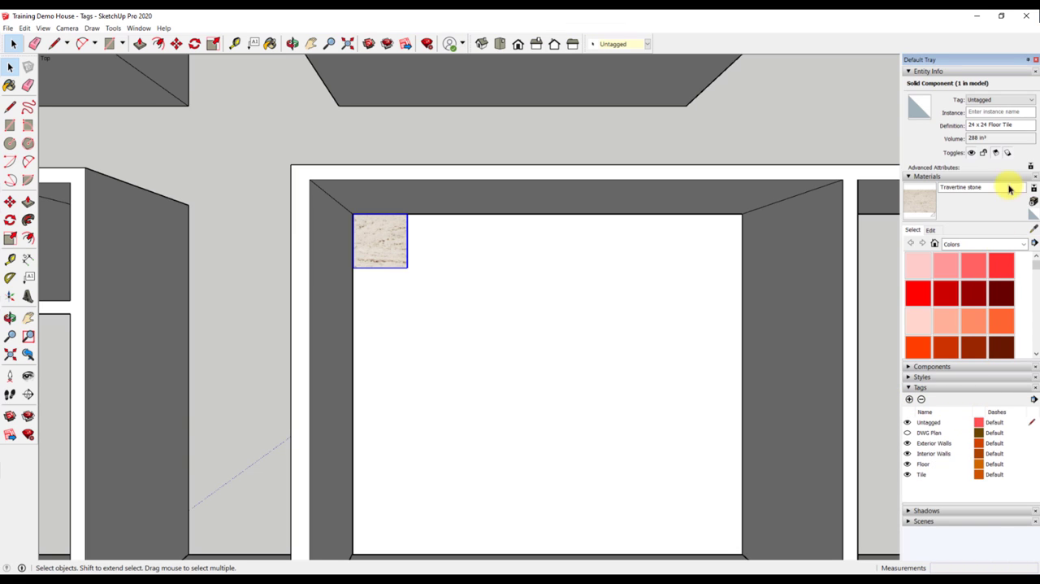
pyautogui.click(1022, 99)
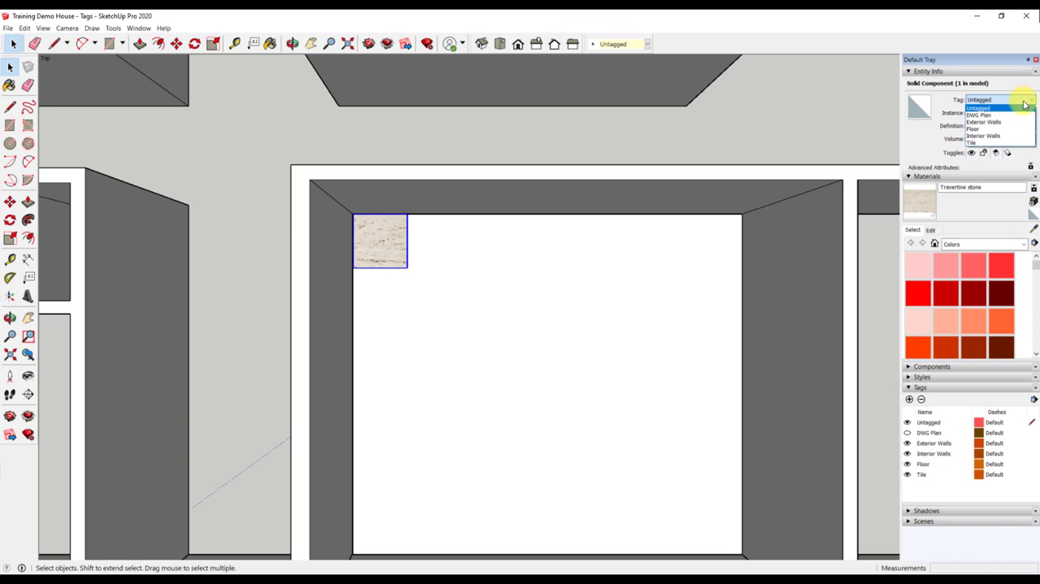
pyautogui.click(1027, 143)
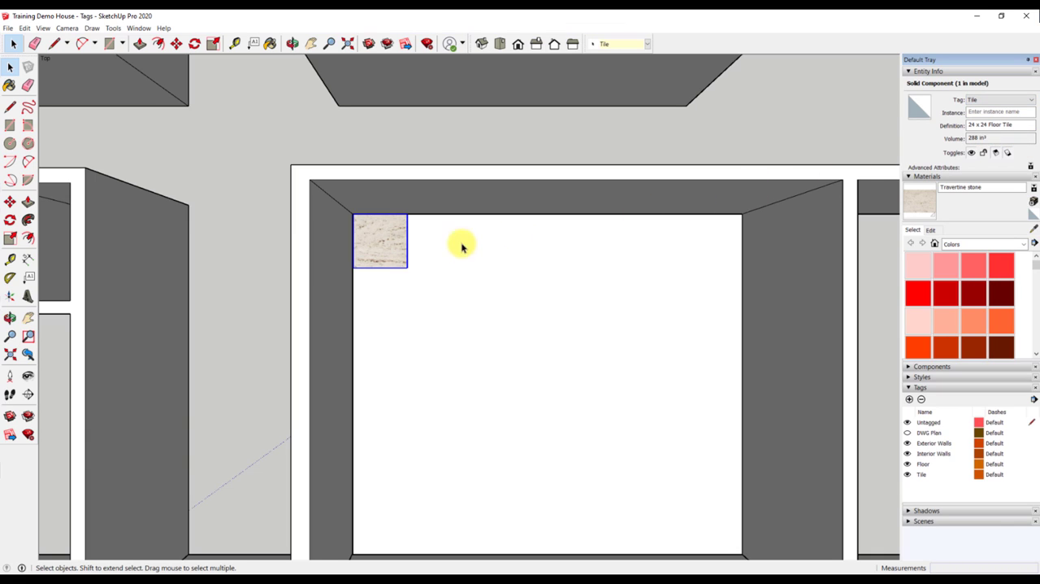
# - Copy the floor tile along the room's upper wall at 24 1/4 spacing, repeating the copy 6x to form a row
pyautogui.press('m')
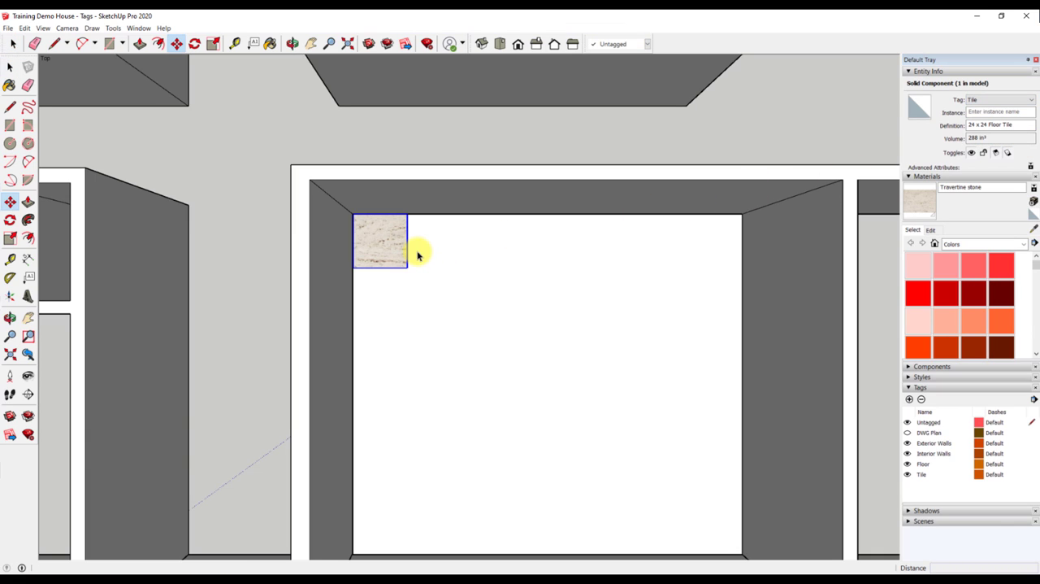
pyautogui.click(354, 267)
pyautogui.press('ctrl')
pyautogui.write('24 1/4')
pyautogui.press('Return')
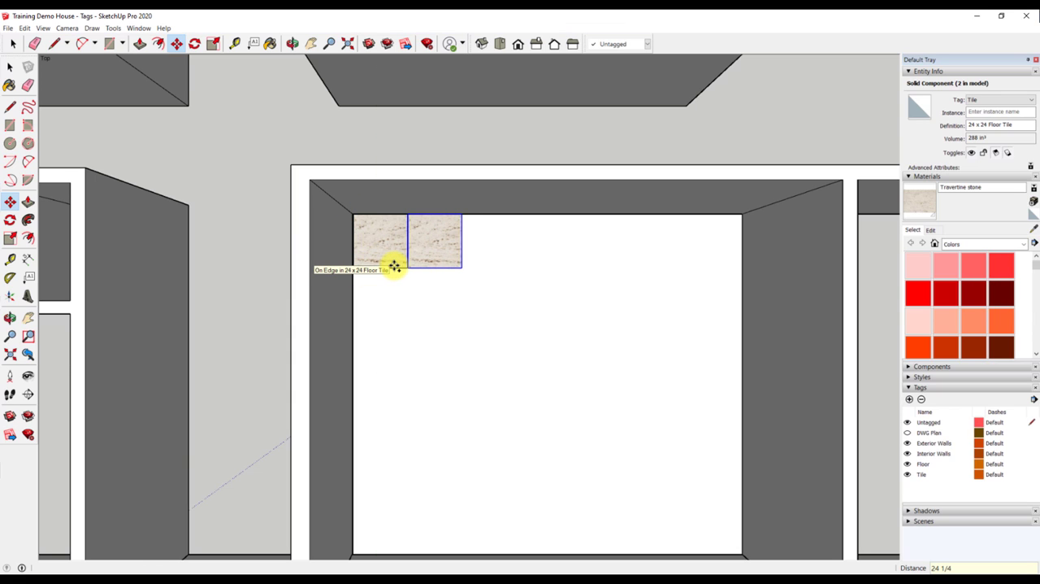
pyautogui.write('6x')
pyautogui.press('Return')
pyautogui.press('space')
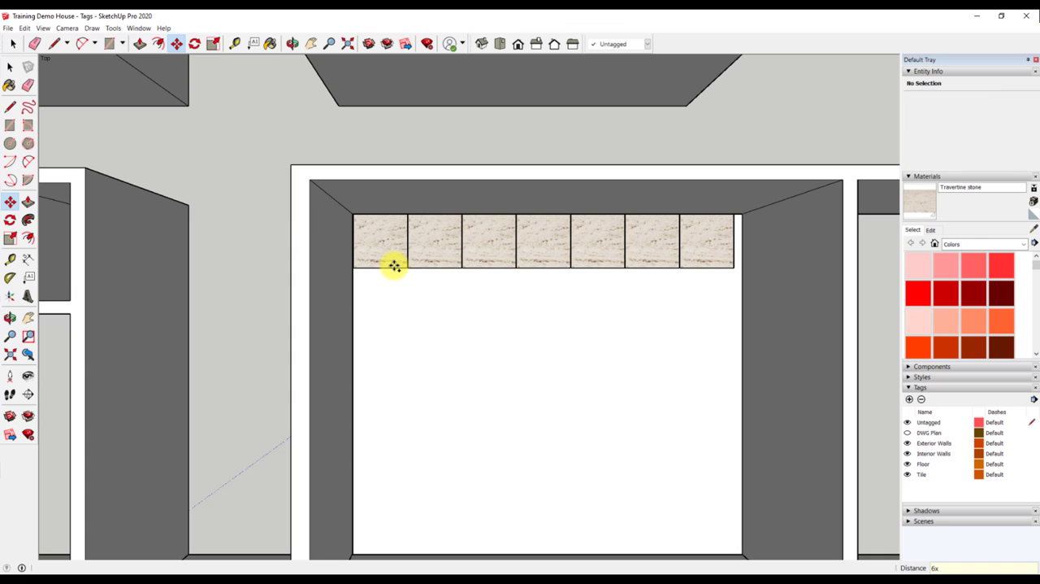
# - Select a copied tile to inspect its tag, and make Floor the current tag
pyautogui.click(493, 247)
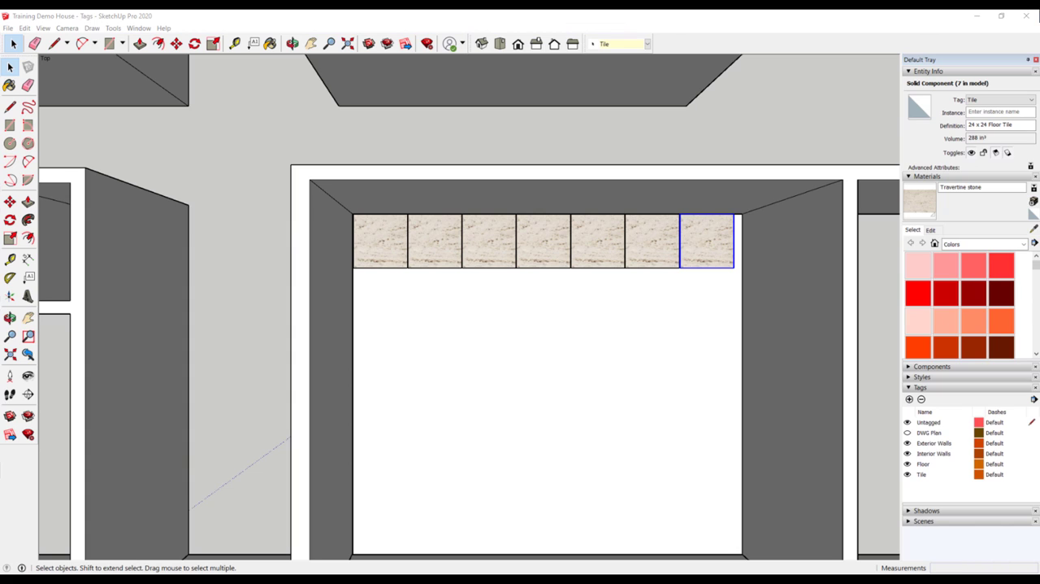
pyautogui.click(999, 463)
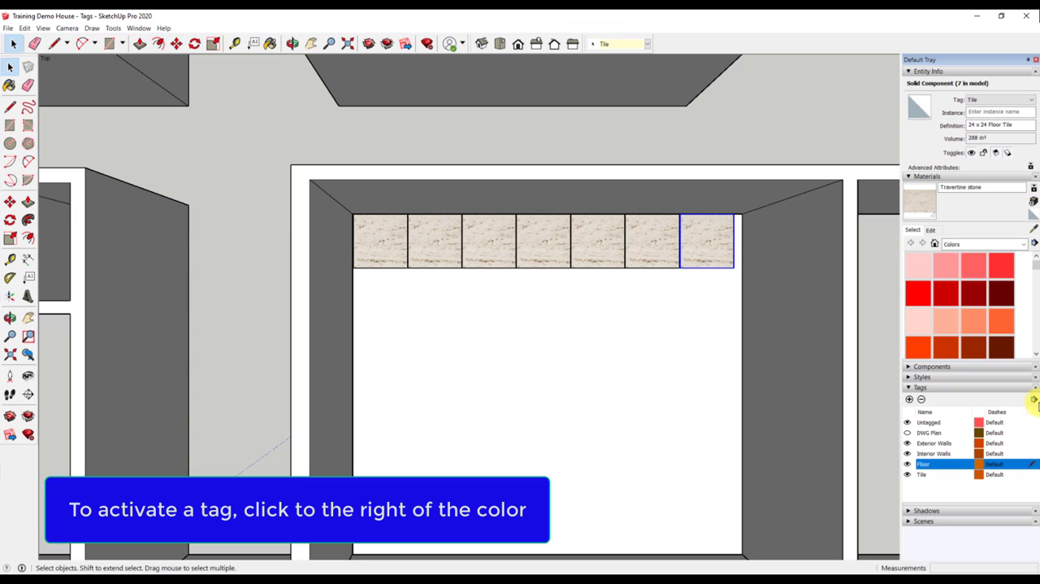
pyautogui.click(1033, 463)
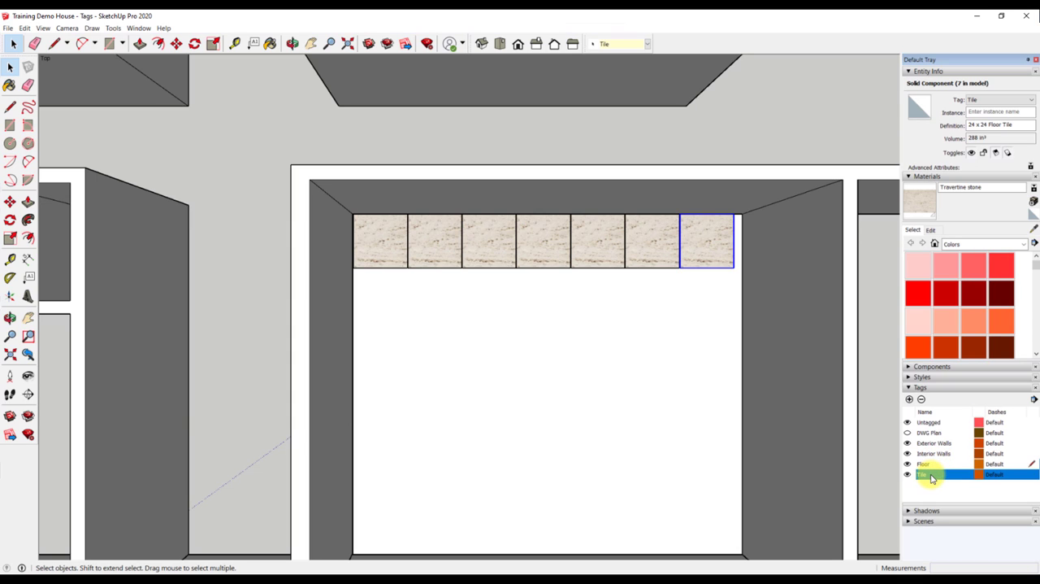
# - Delete the Tile tag and move its contents to the current tag
pyautogui.click(922, 400)
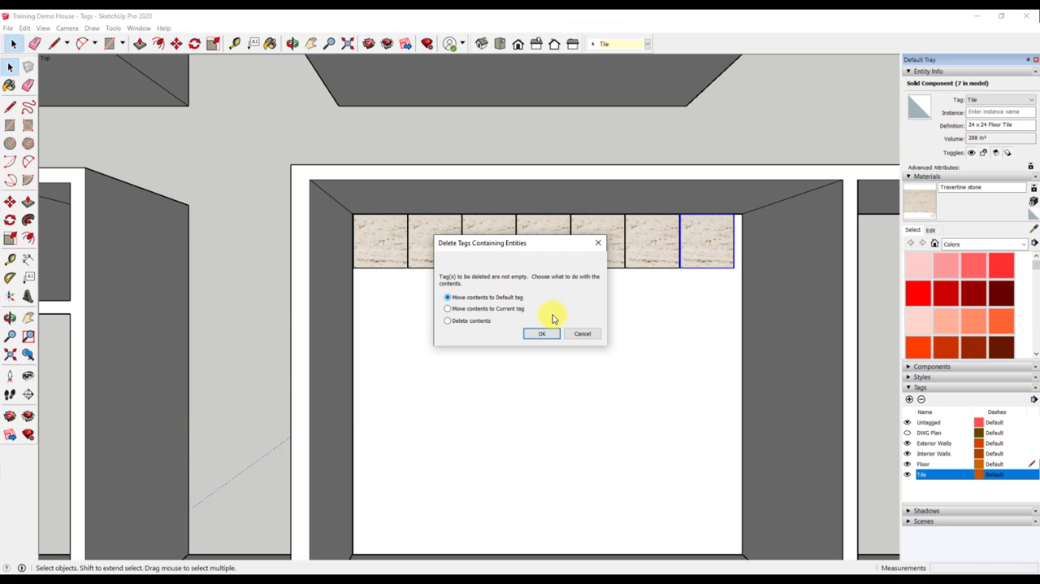
pyautogui.click(930, 424)
pyautogui.click(448, 309)
pyautogui.click(540, 334)
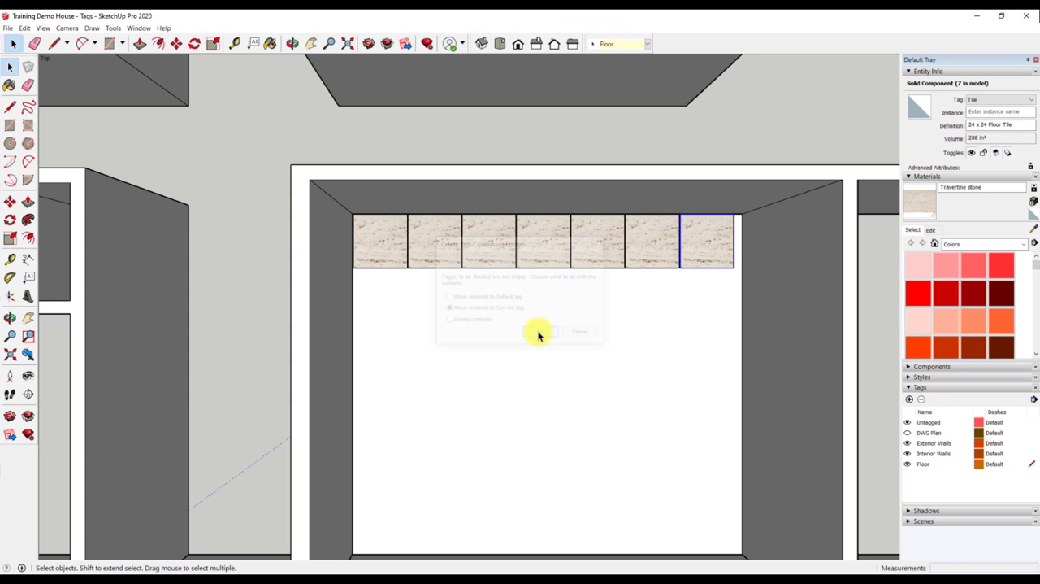
# - Try to hide the current Floor tag, and make Untagged the current tag instead
pyautogui.click(909, 464)
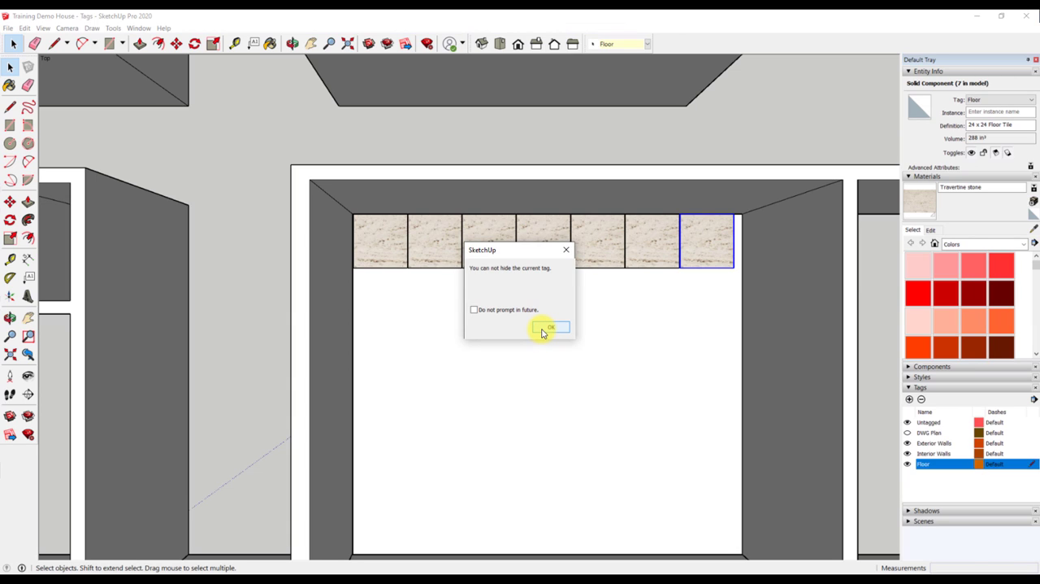
pyautogui.click(546, 328)
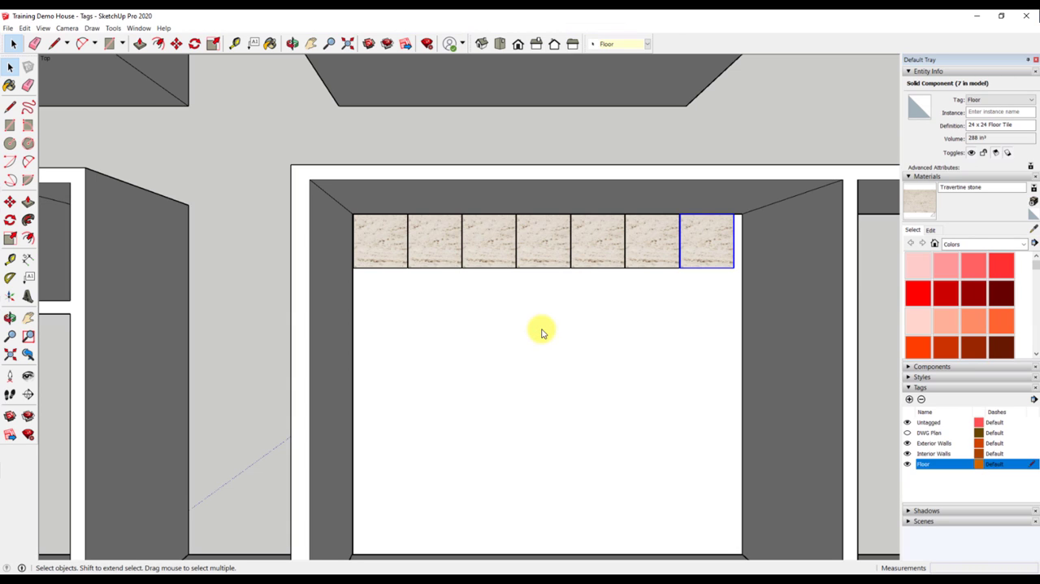
pyautogui.click(1033, 423)
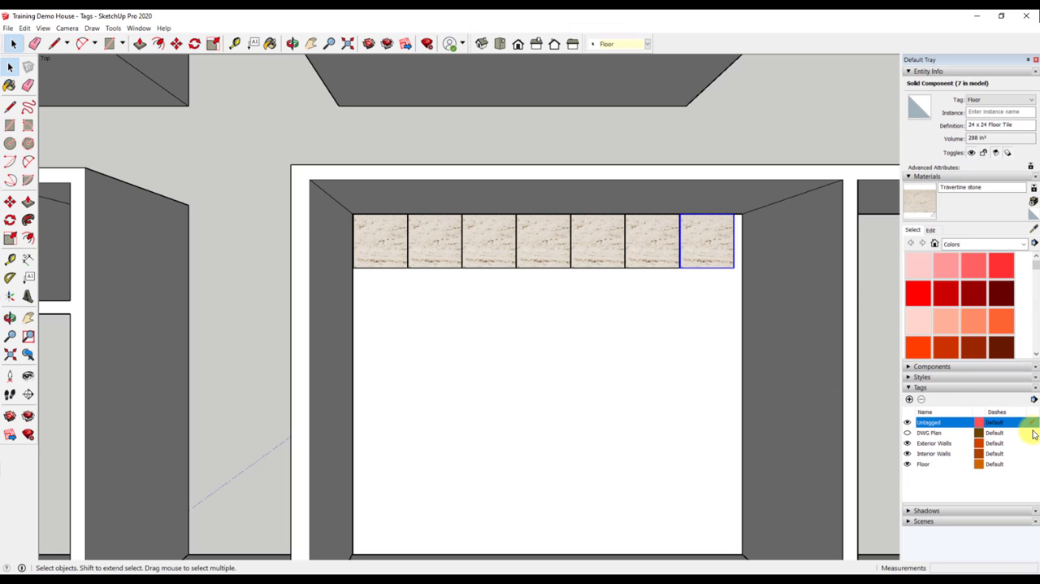
# - Hide and show the Floor tag twice to check that it controls both the floor slab and the tiles
pyautogui.click(908, 464)
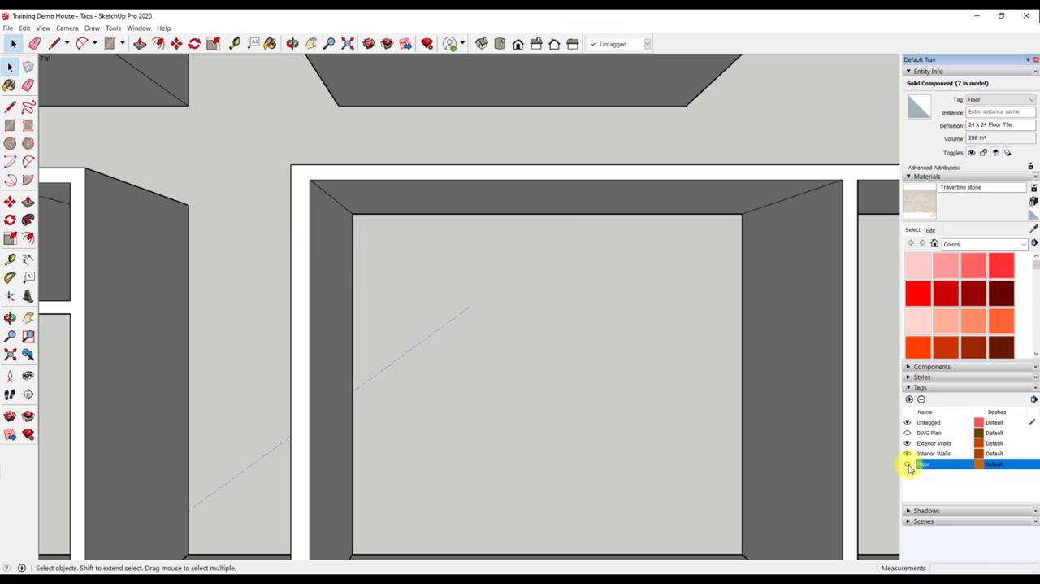
pyautogui.click(907, 464)
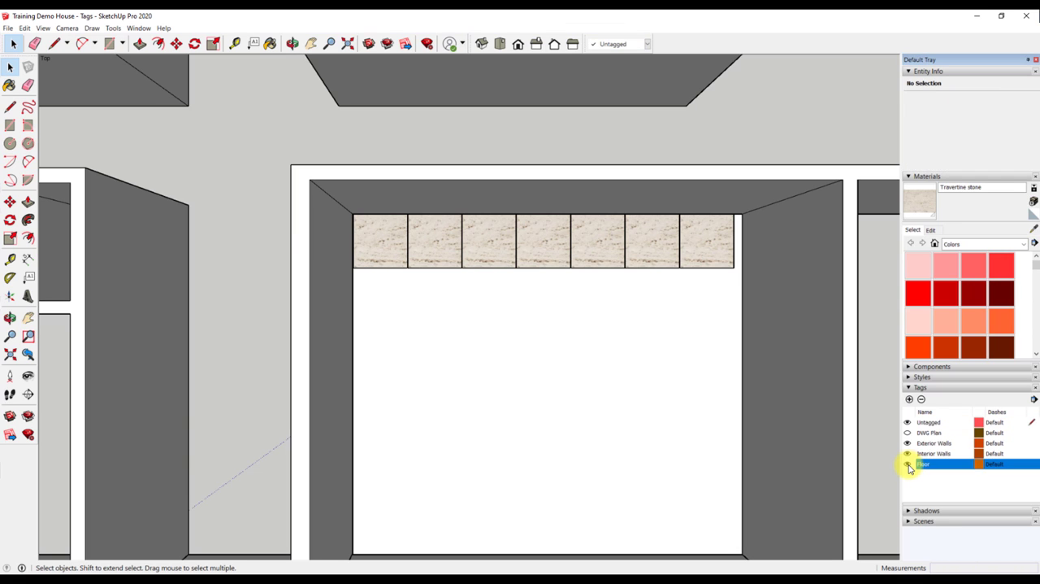
pyautogui.click(908, 464)
pyautogui.click(908, 464)
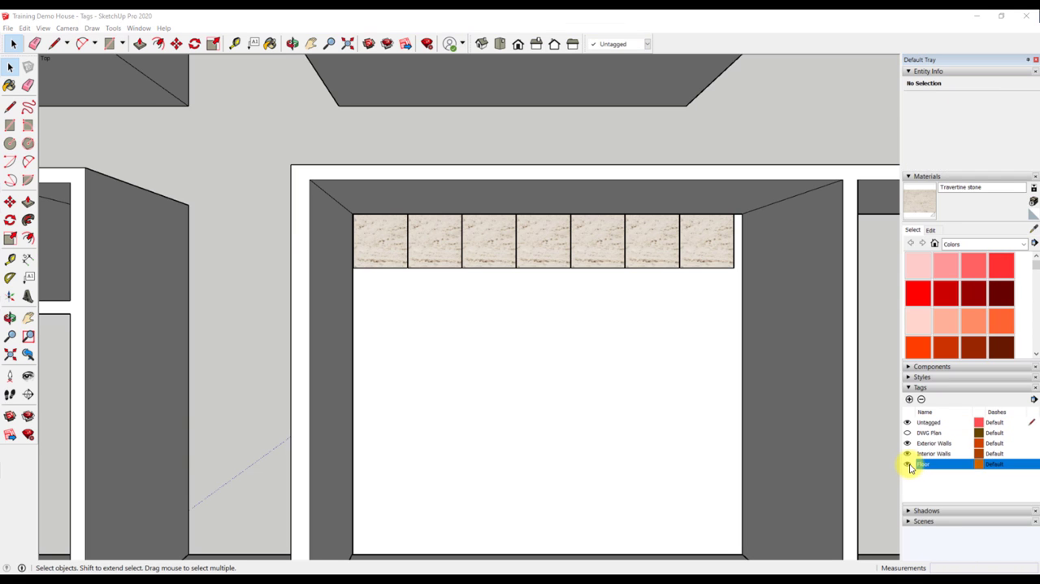